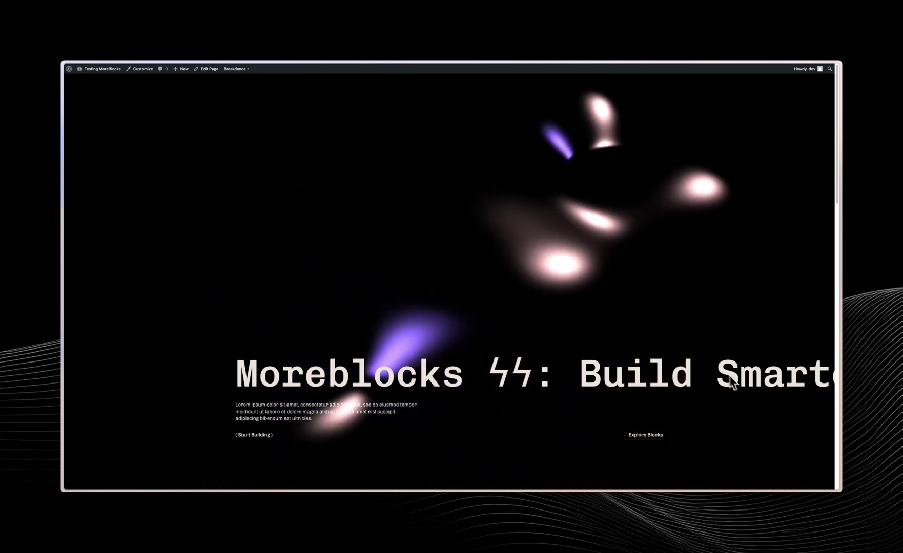
Scroll through The Scroll page and select its Moreblocks heading for editing.
scroll(500, 274, down, 2)
scroll(499, 281, down, 3)
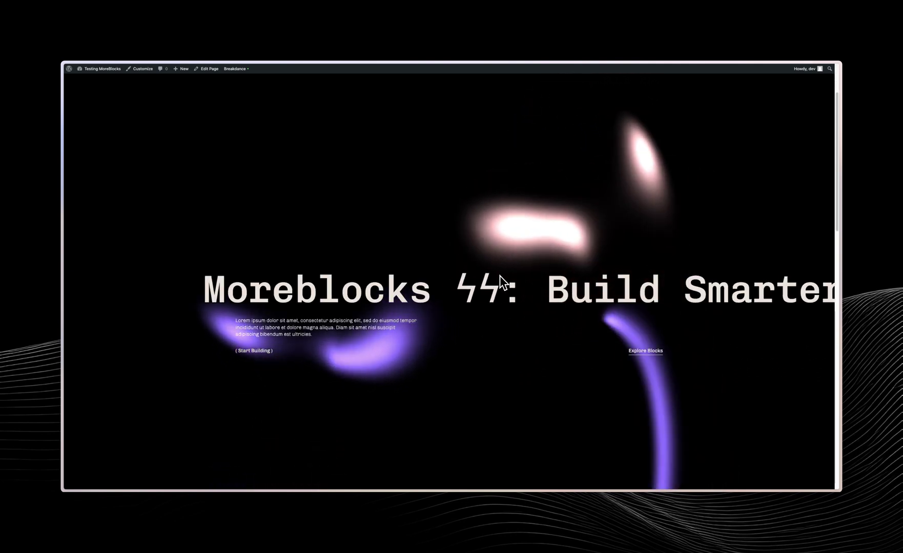
scroll(499, 276, down, 4)
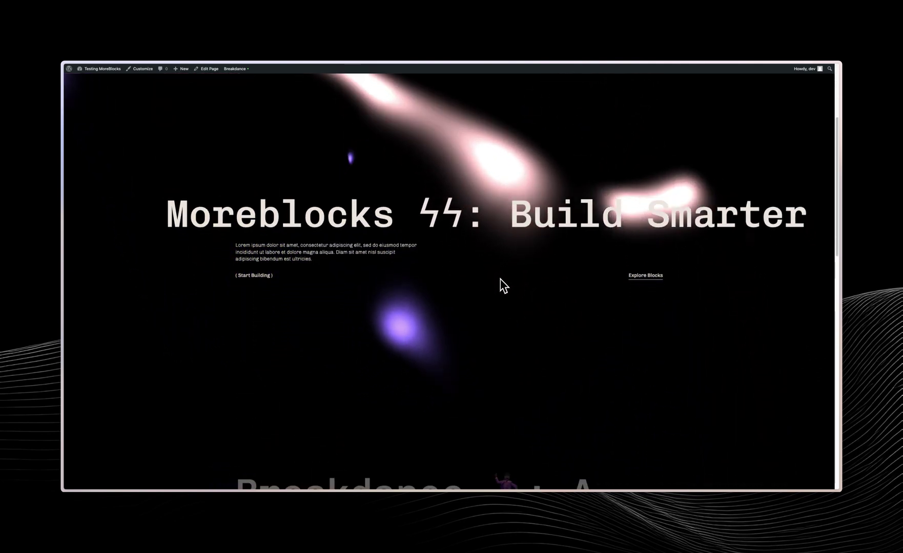
scroll(463, 296, up, 8)
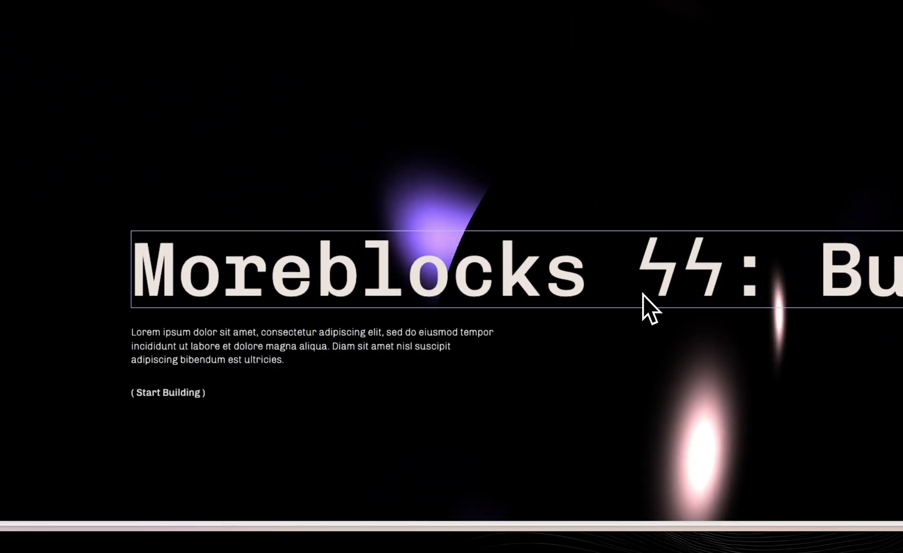
click(646, 286)
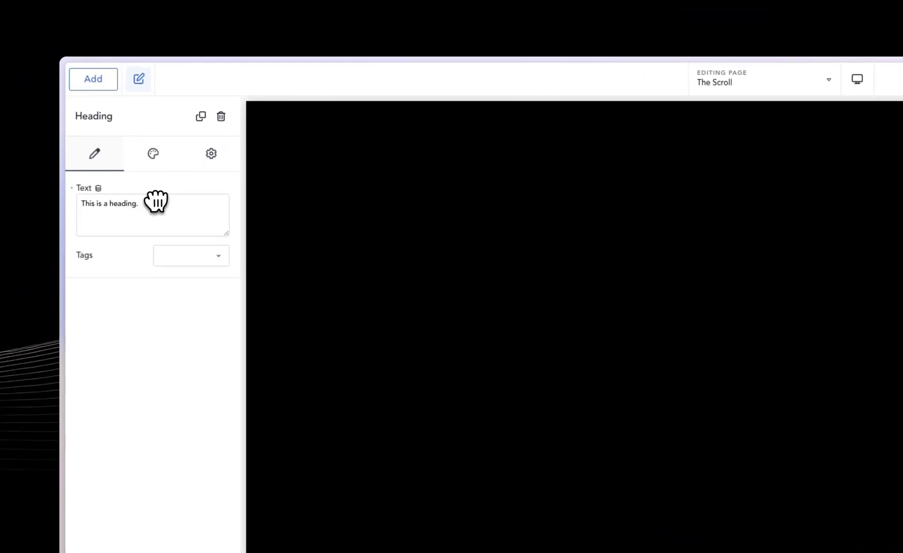
Copy the live page's 'Moreblocks ϟϟ: Build Smarter' text into the new Heading.
mouse_move(62, 196)
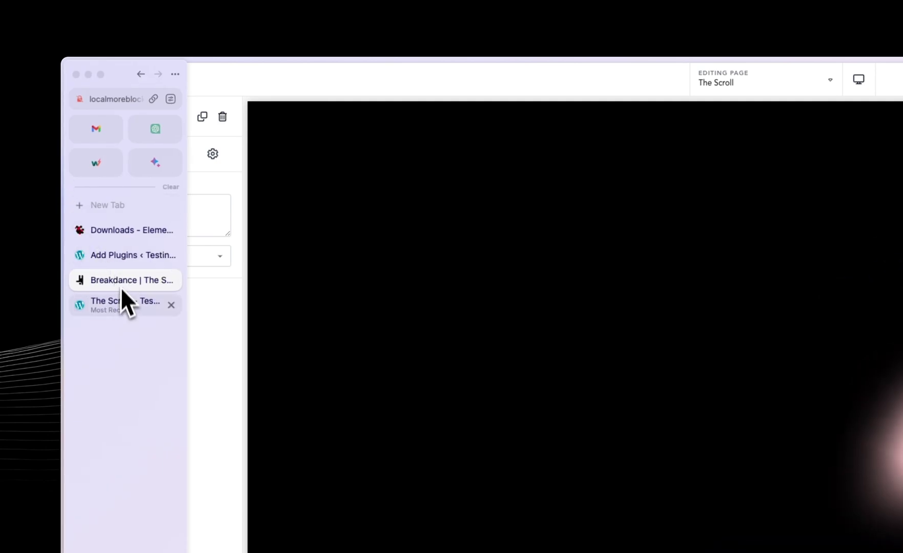
click(122, 301)
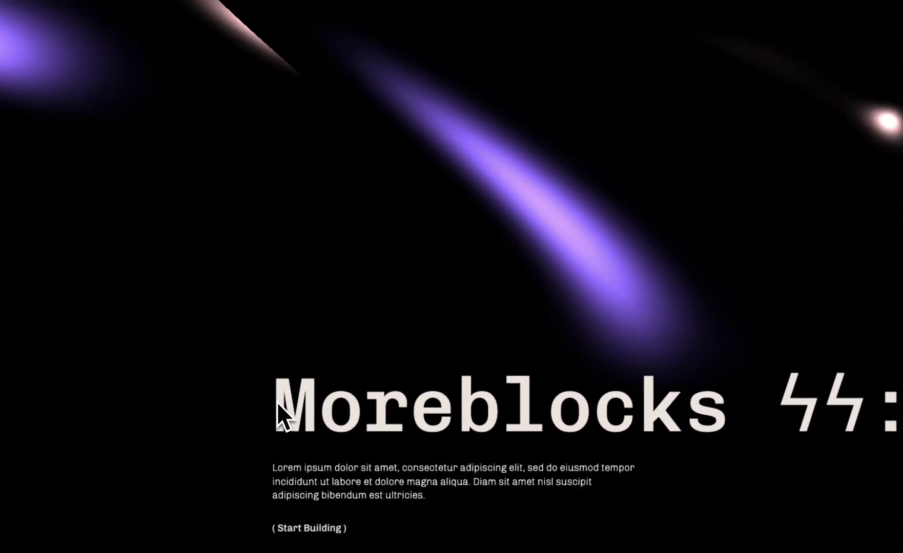
drag(277, 402, 902, 402)
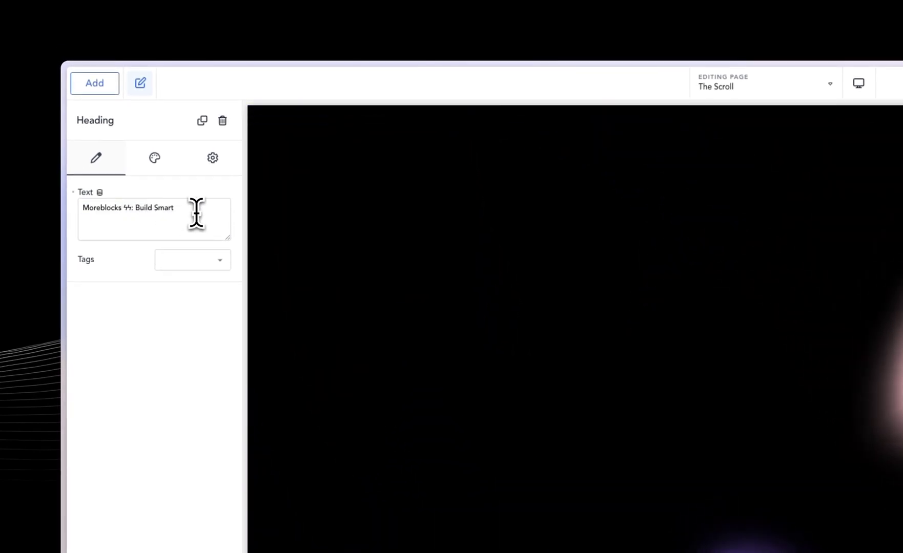
text(er)
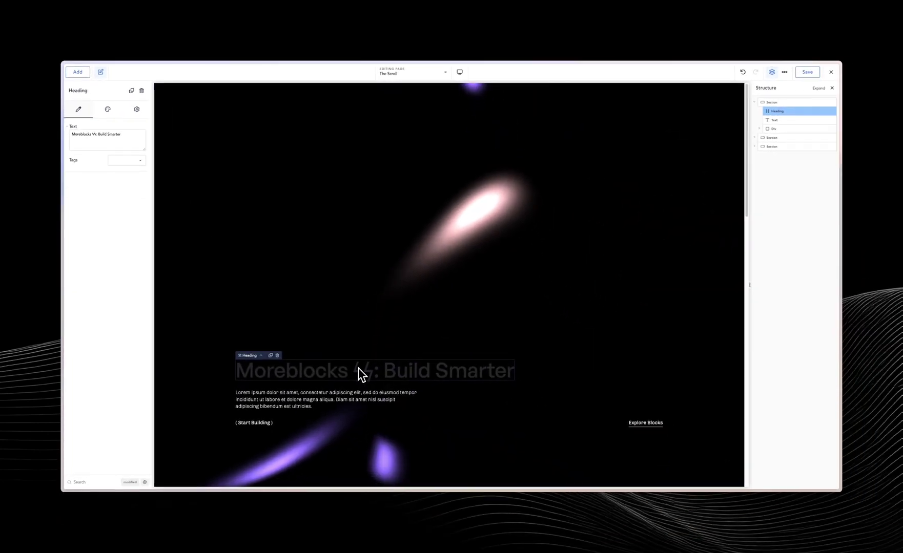
Give the heading text the Brand preset colour.
click(107, 112)
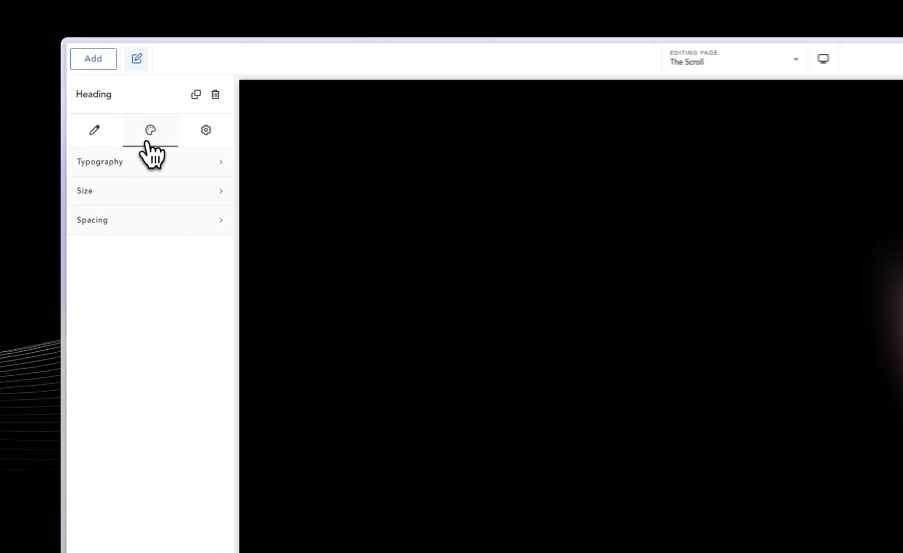
click(221, 201)
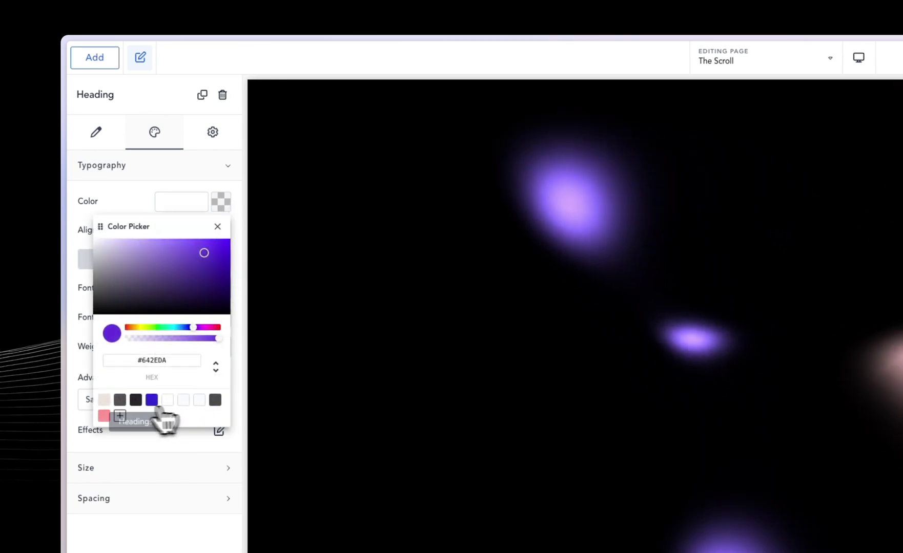
click(103, 399)
click(139, 200)
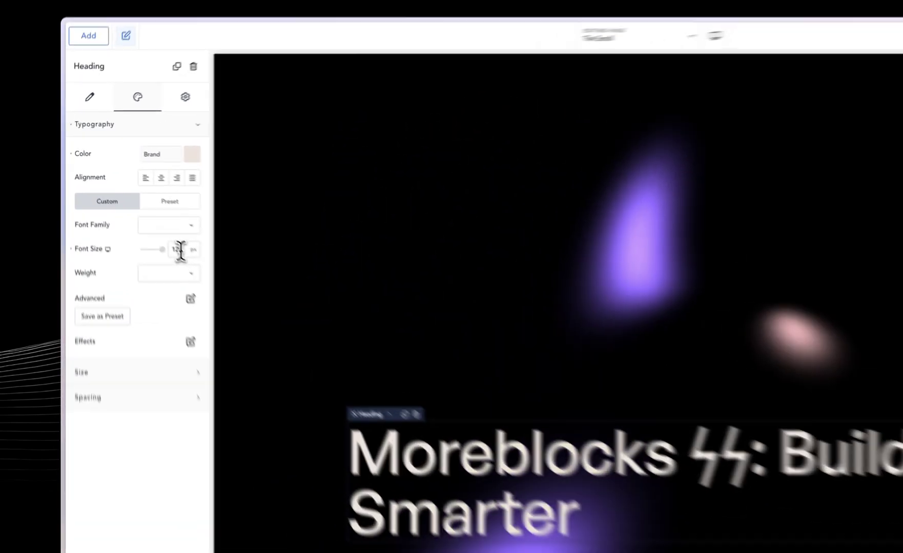
Set the heading's font size to 120 px.
double_click(132, 202)
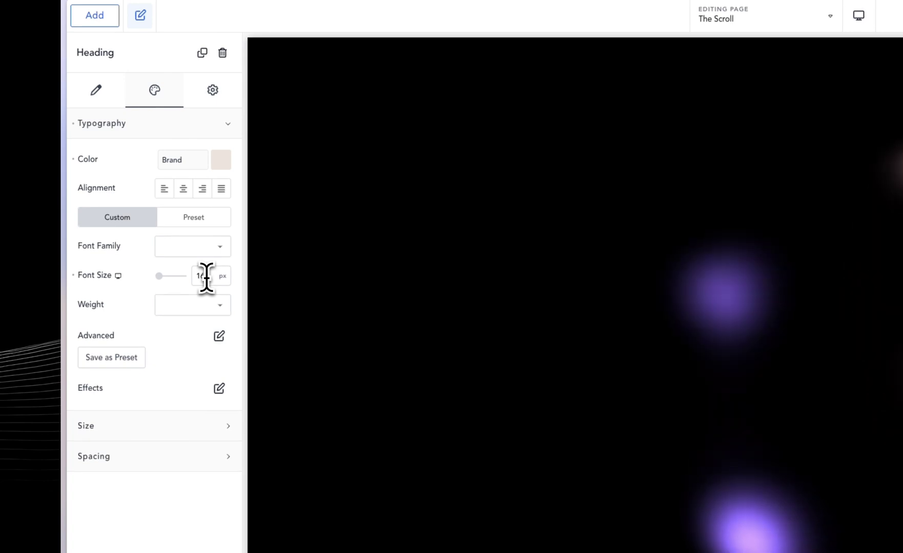
text(120)
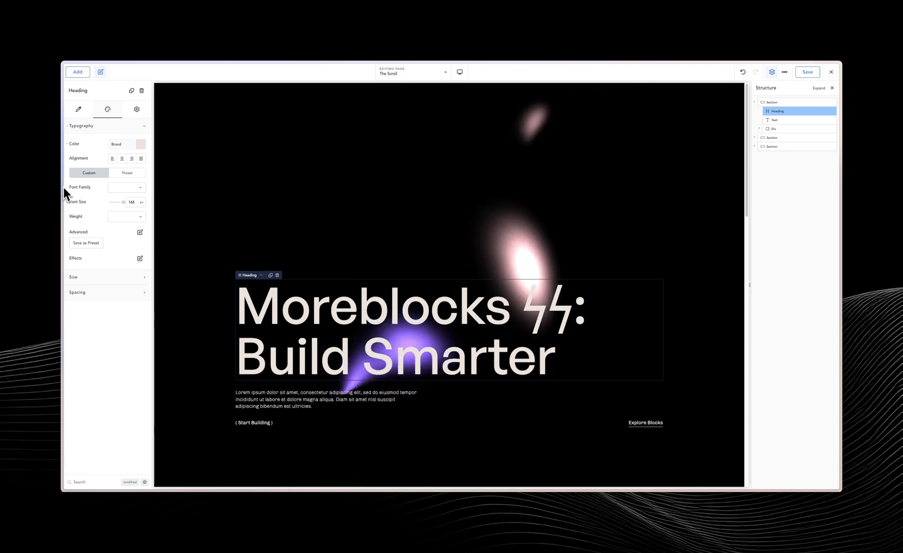
click(136, 110)
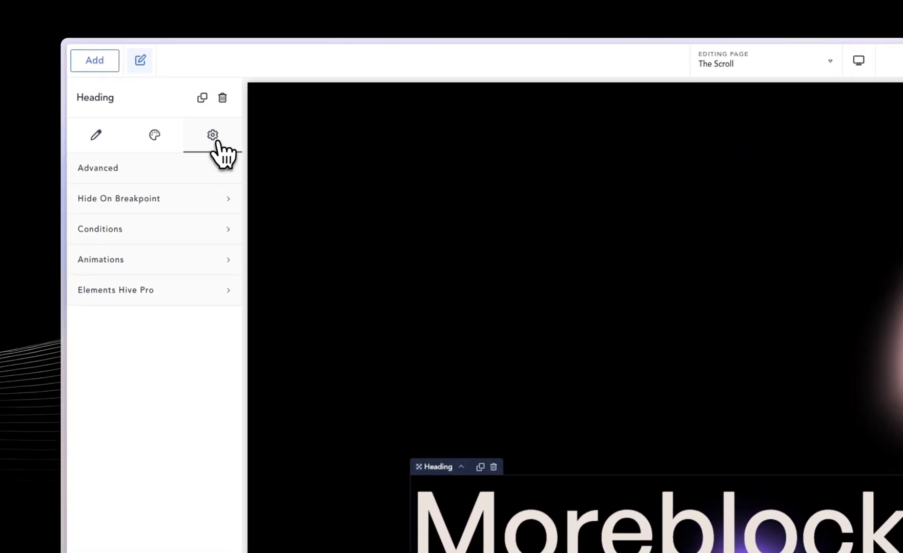
Add white-space: nowrap to the heading's custom CSS so it stays on one line.
click(180, 172)
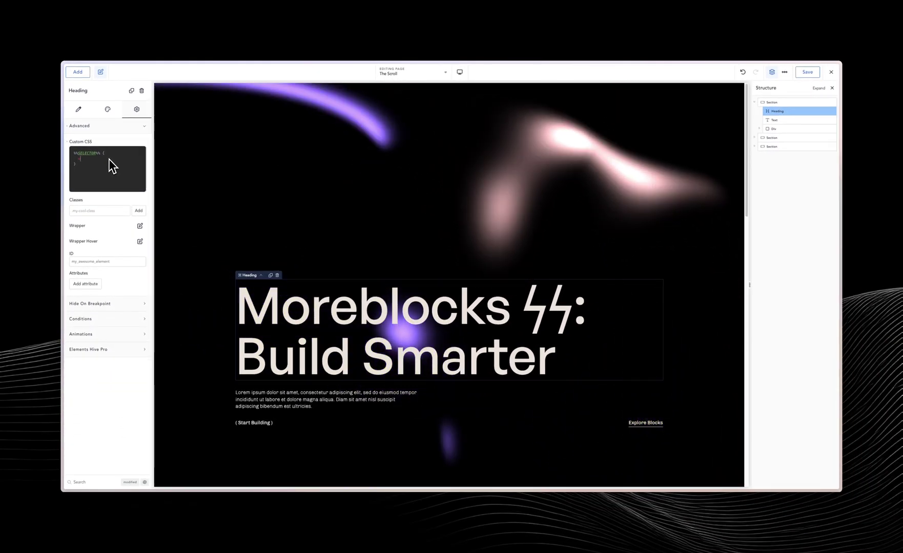
text(white:)
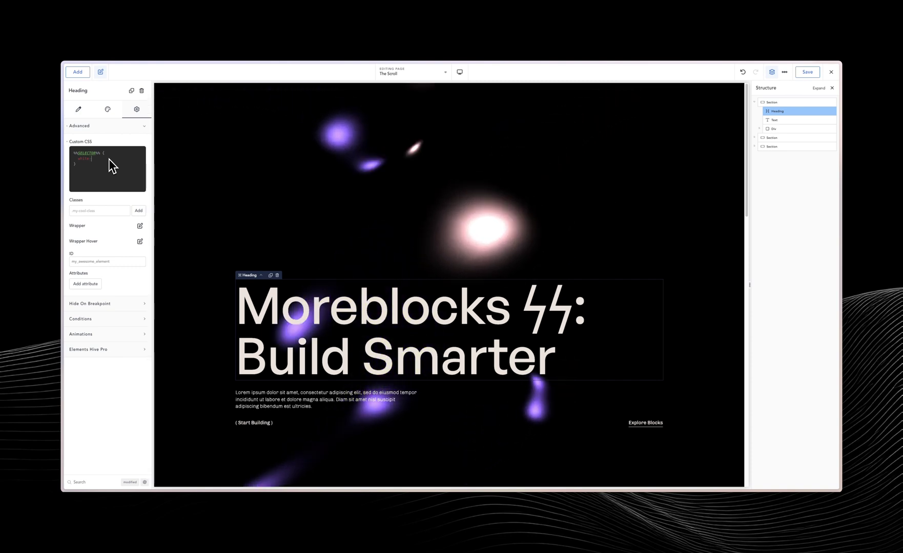
text(space)
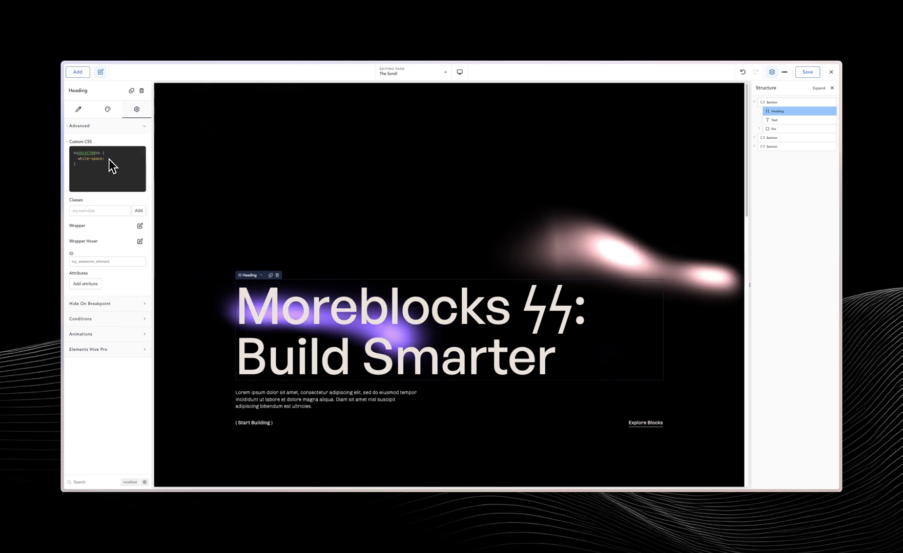
text(p;)
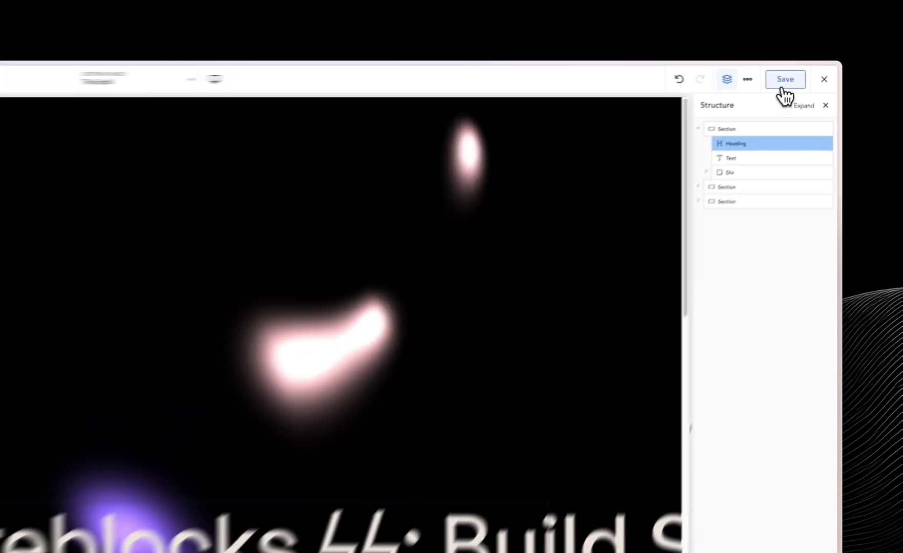
Save the page and view the live Scroll page with the overflowing heading.
click(809, 72)
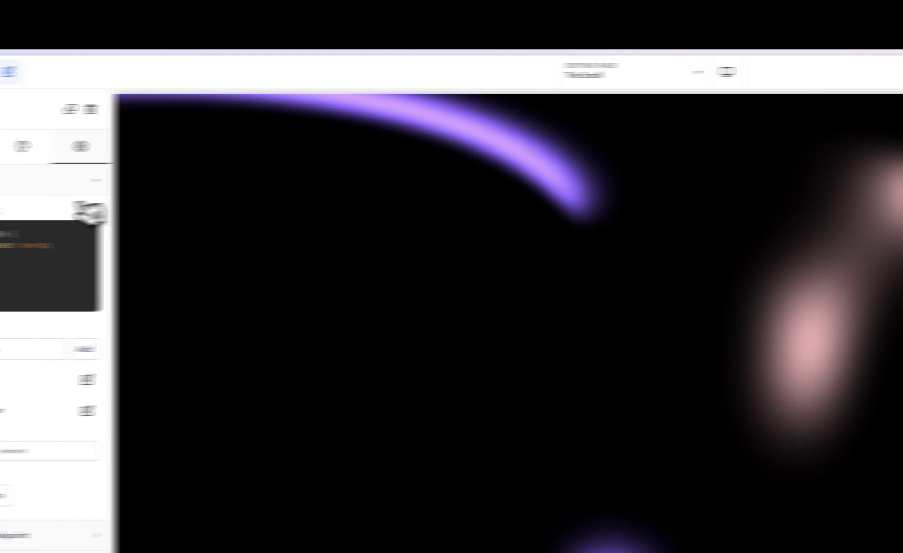
click(113, 309)
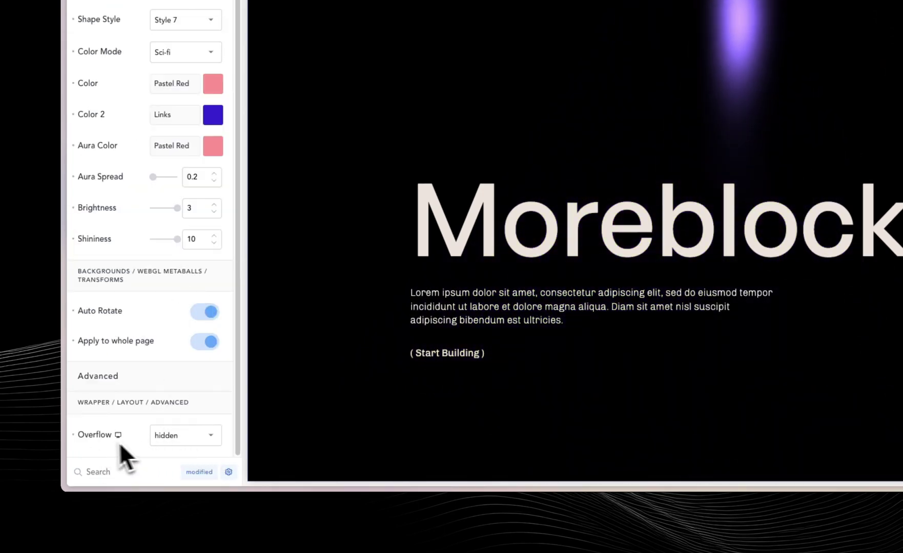
Find the Section's 'overflow' setting and set Overflow to hidden.
click(175, 437)
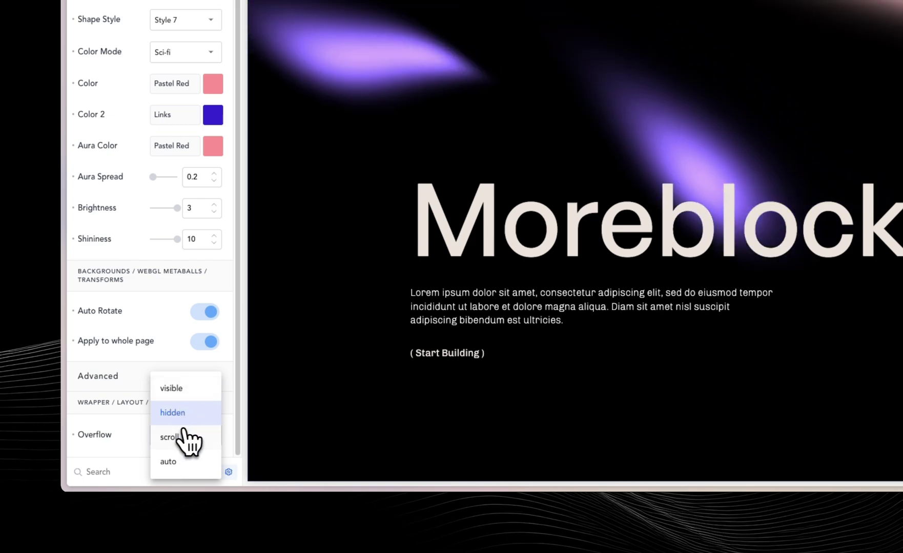
scroll(85, 443, up, 2)
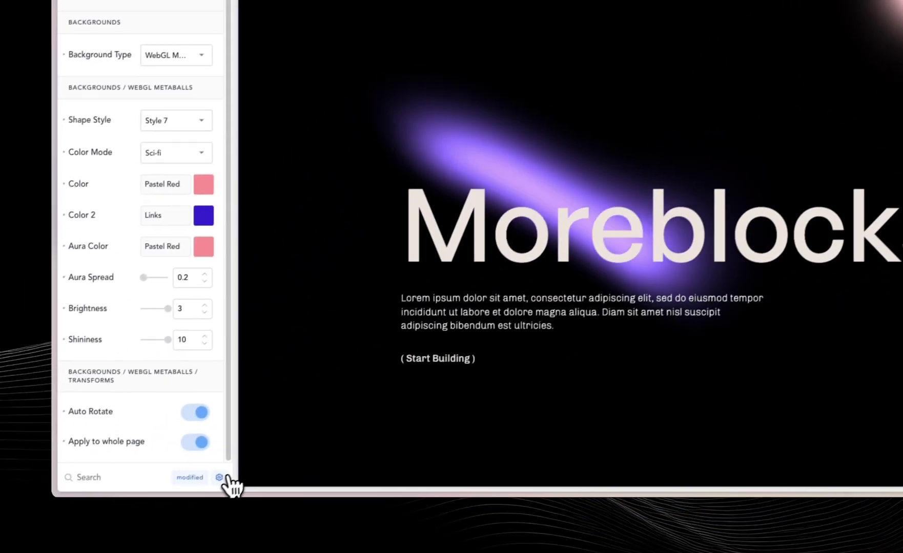
click(225, 477)
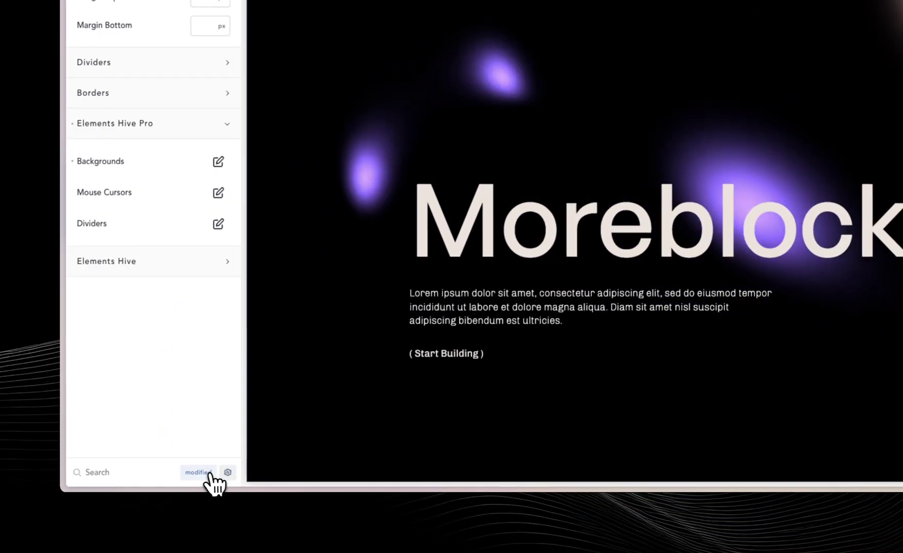
click(148, 481)
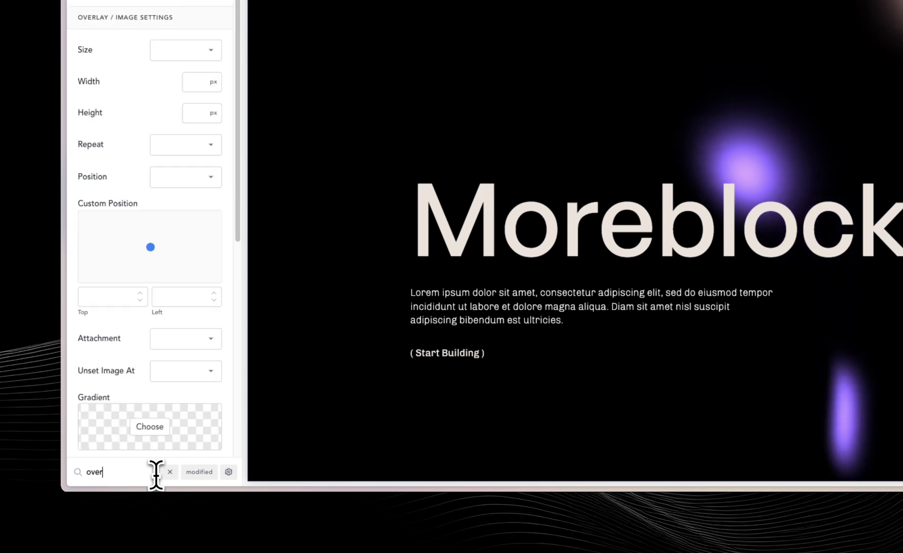
text(overflow)
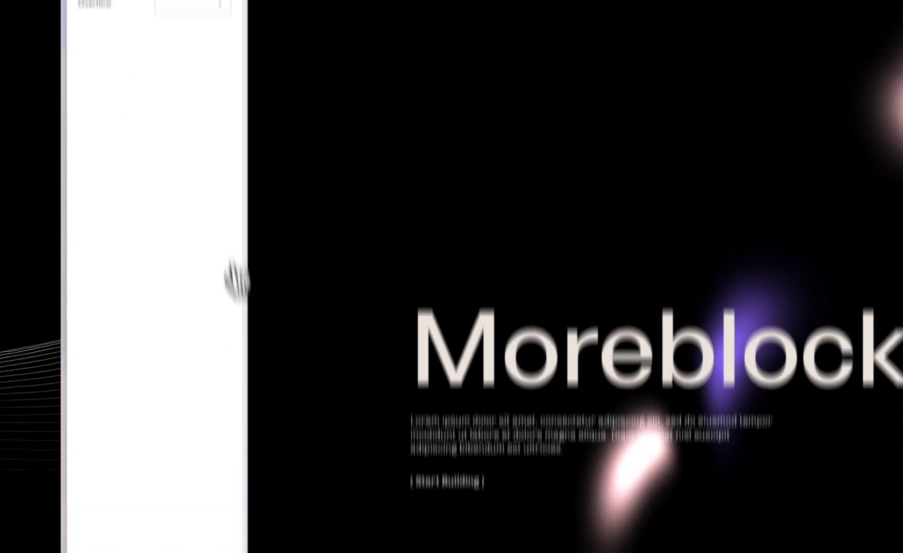
click(192, 171)
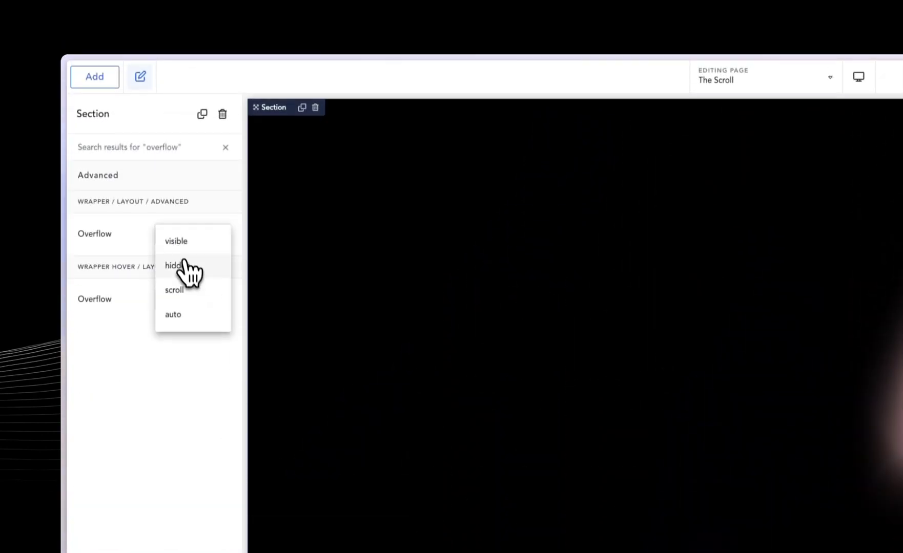
click(187, 272)
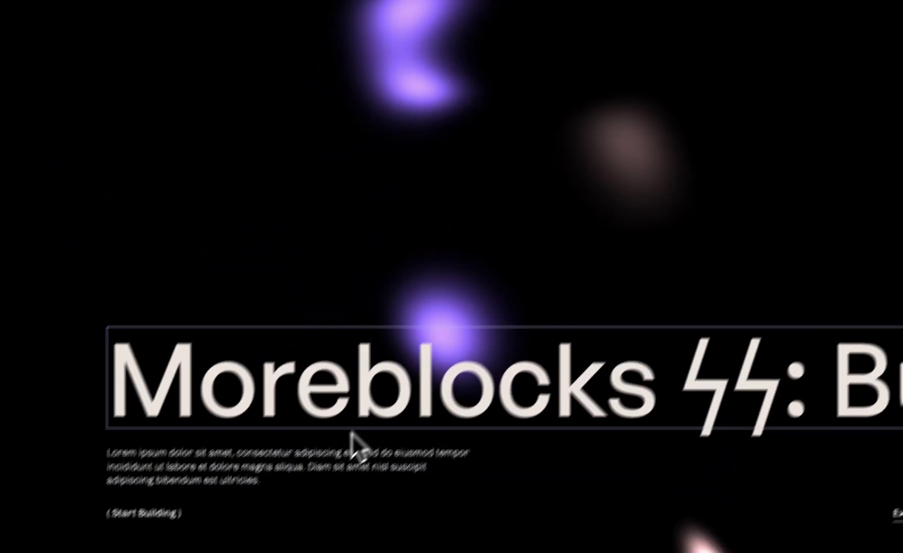
Add a Horizontal Position scrolling animation to the heading: Start 0 px, End -300 px.
click(413, 379)
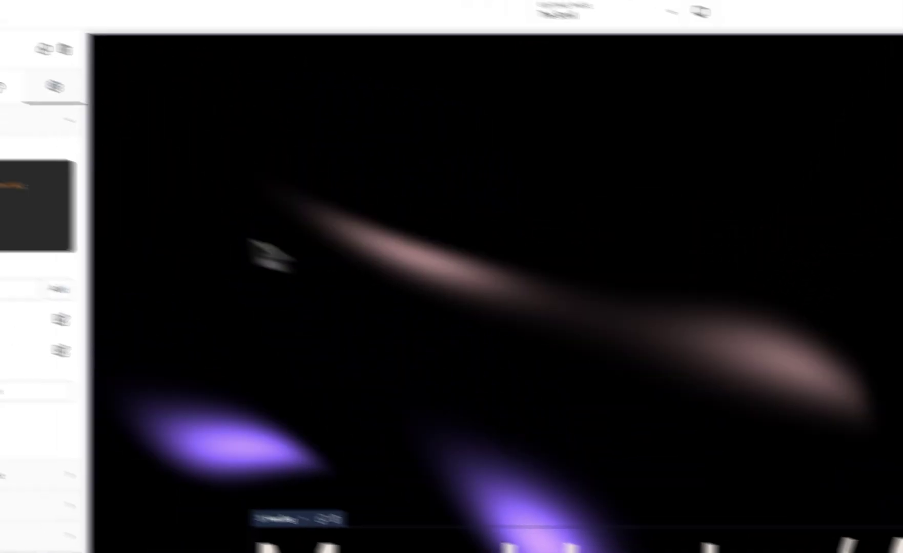
click(195, 135)
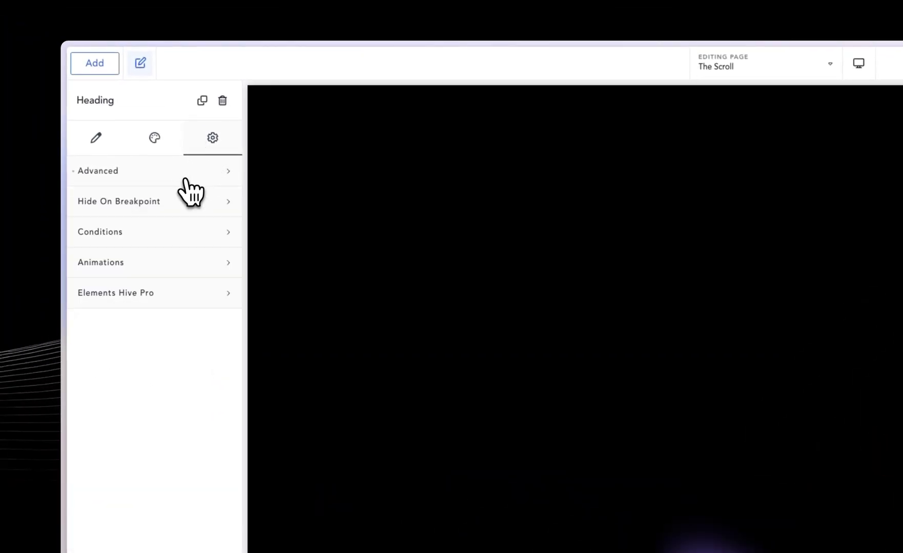
click(158, 264)
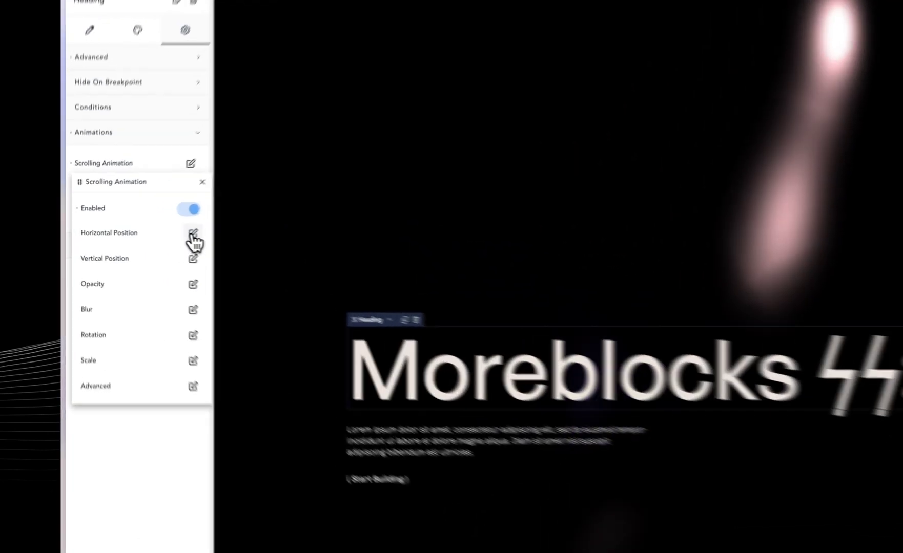
click(141, 234)
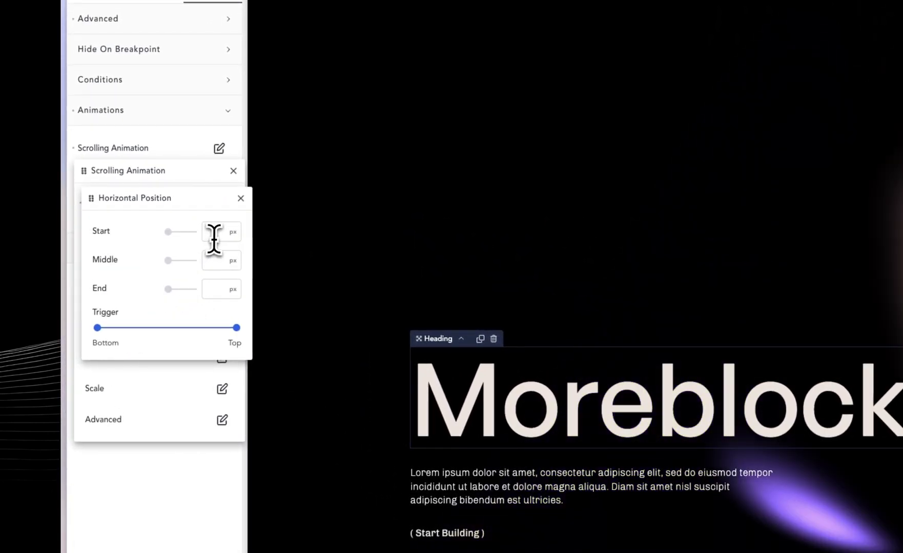
click(214, 235)
text(0)
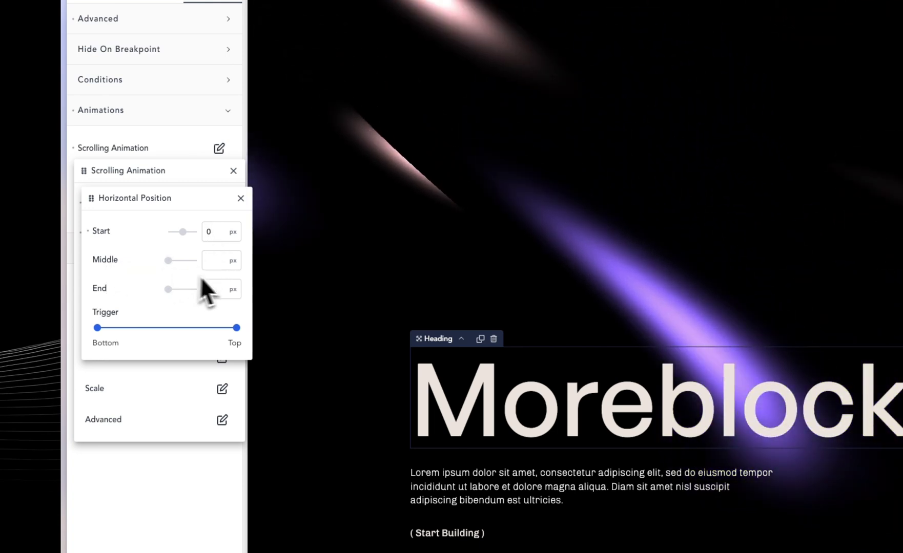
click(216, 288)
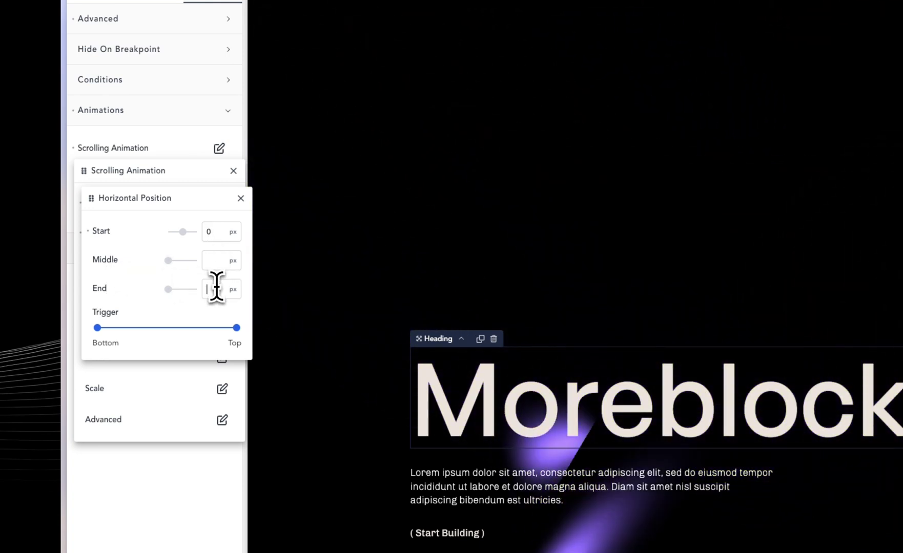
text(-300)
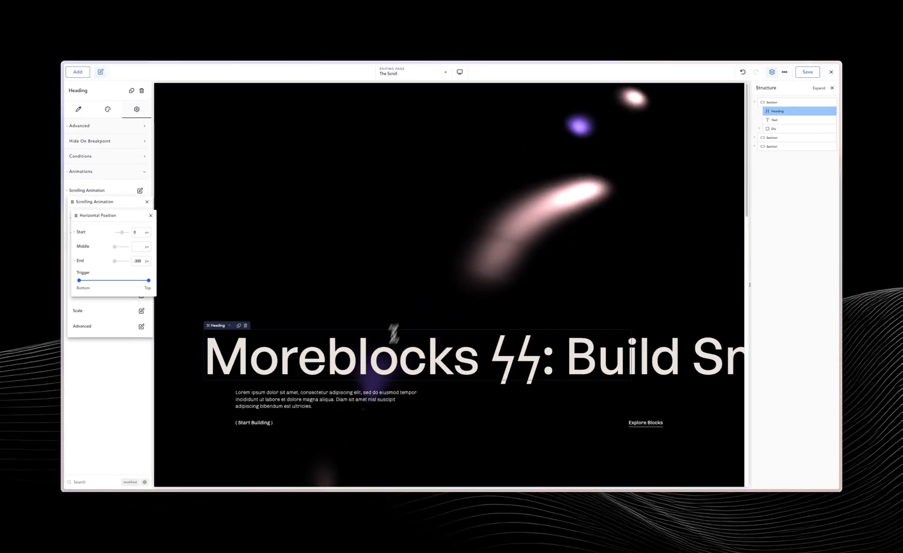
scroll(540, 227, down, 5)
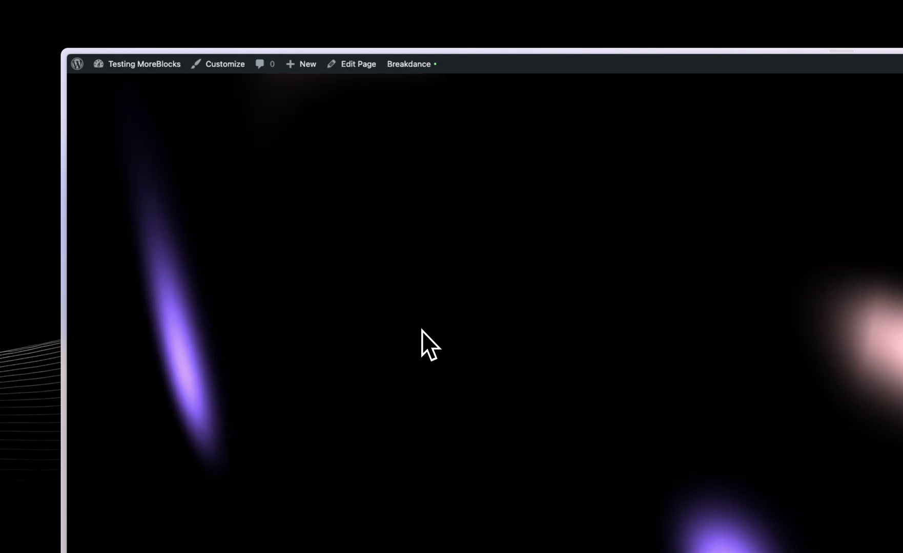
Scroll the live page up and down to watch the heading slide sideways.
scroll(818, 231, down, 5)
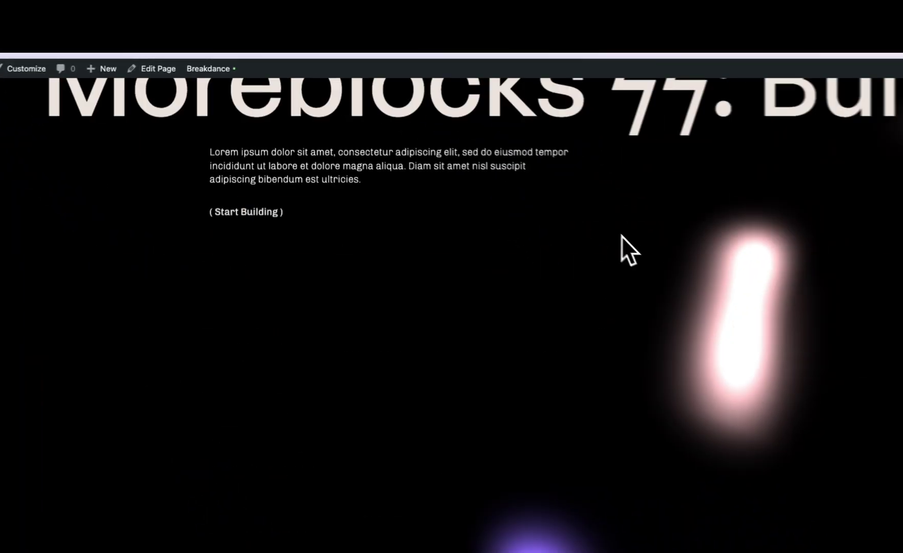
scroll(621, 236, up, 5)
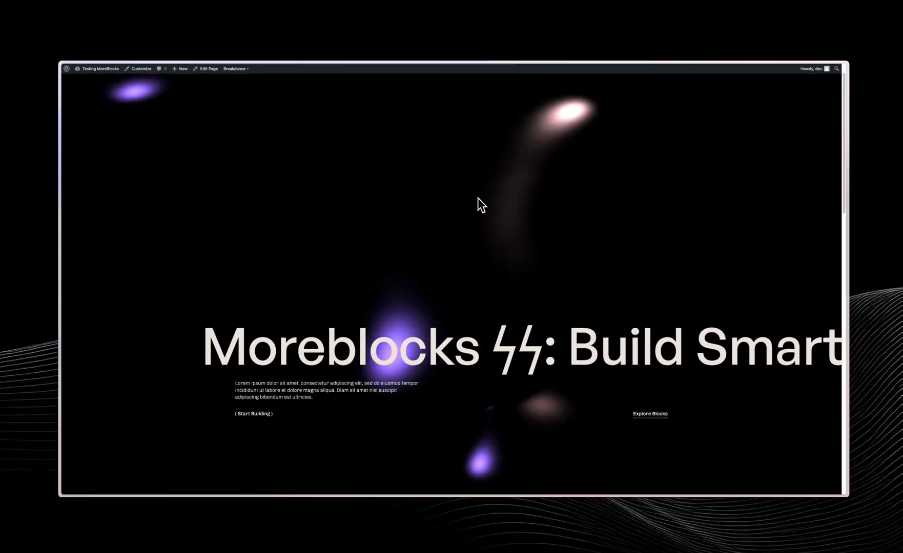
scroll(679, 320, down, 3)
scroll(475, 197, down, 3)
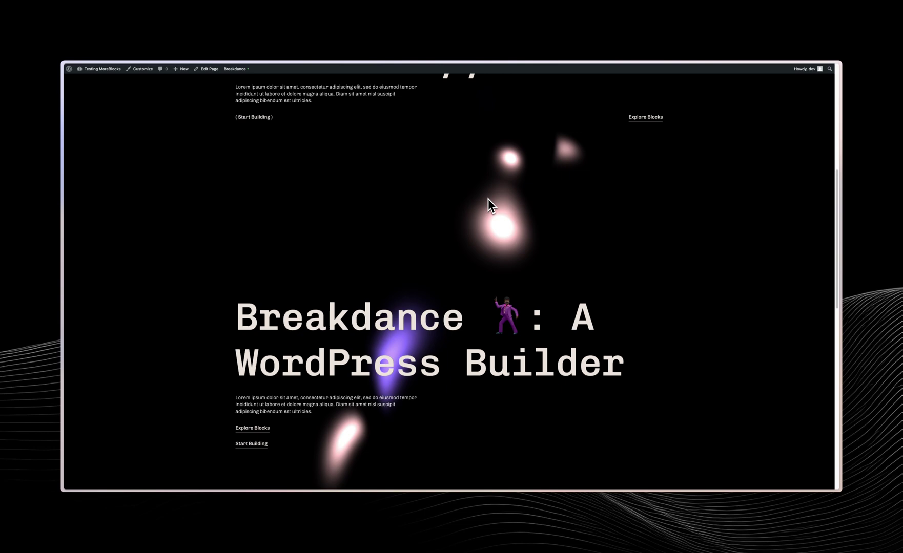
scroll(489, 198, up, 5)
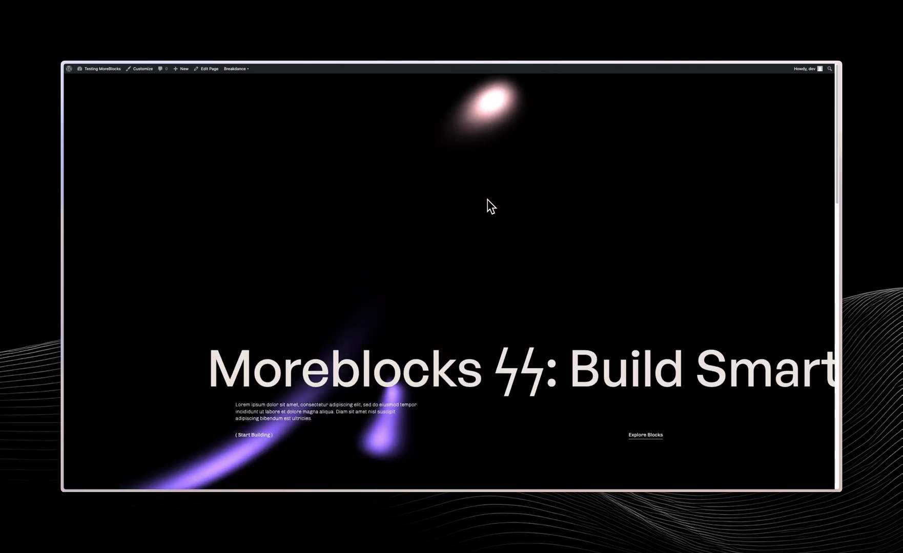
Return to the editor and reopen the heading's Scrolling Animation Horizontal Position settings.
mouse_move(63, 195)
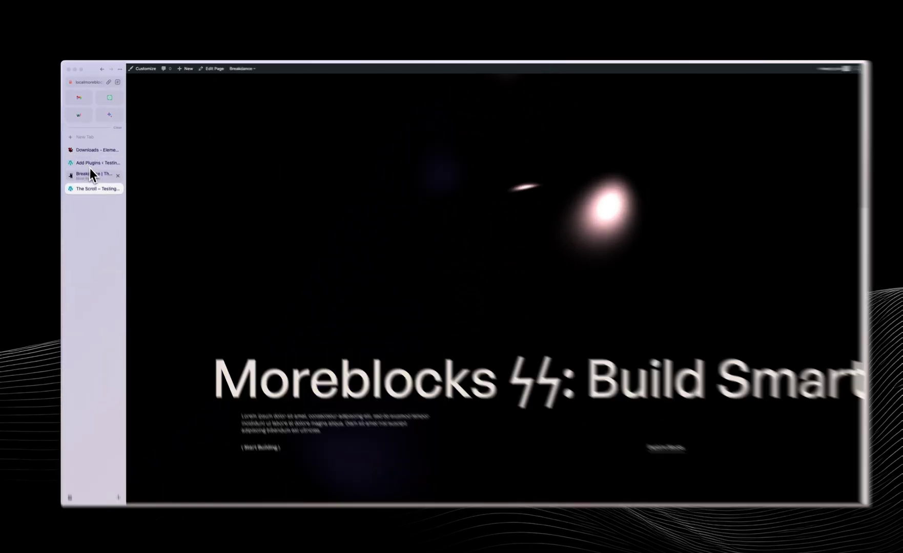
click(90, 172)
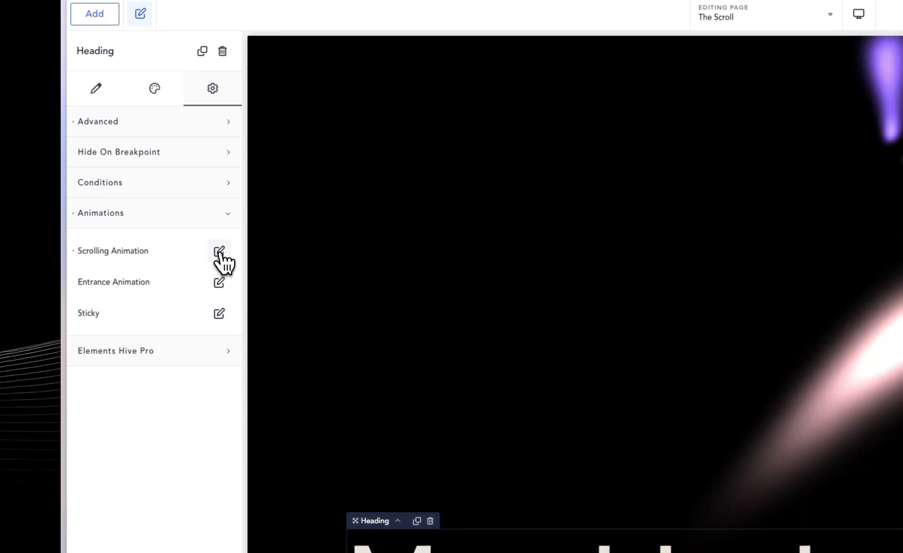
click(221, 252)
click(222, 334)
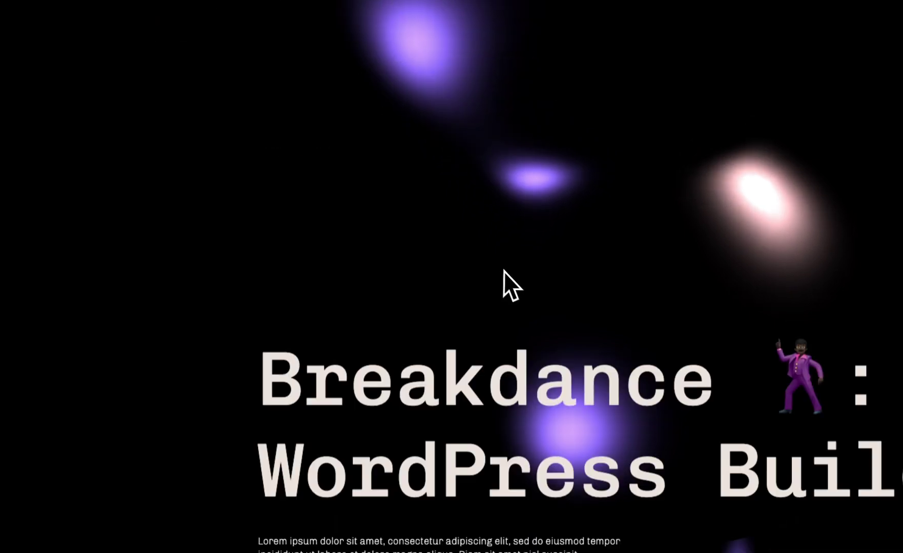
Scroll the live page up and down again to check the heading's horizontal slide.
scroll(374, 274, up, 8)
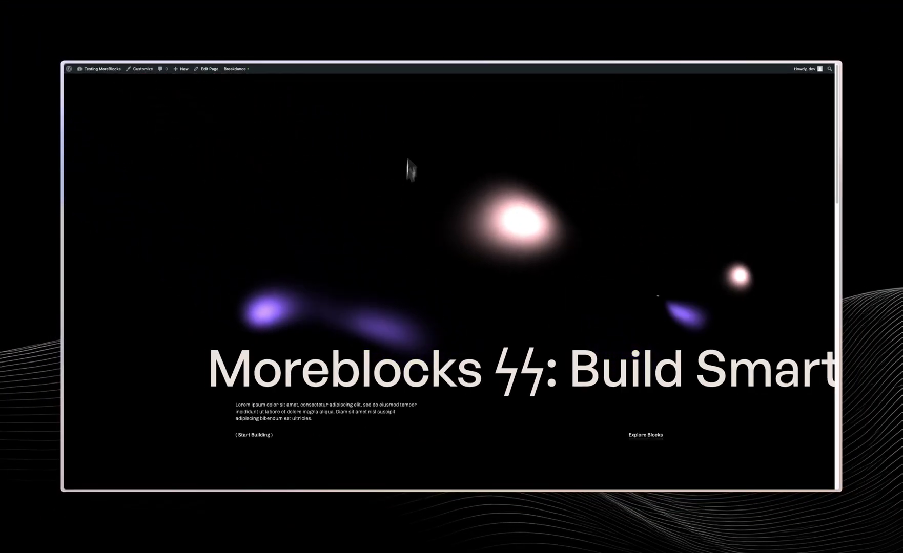
scroll(385, 151, down, 5)
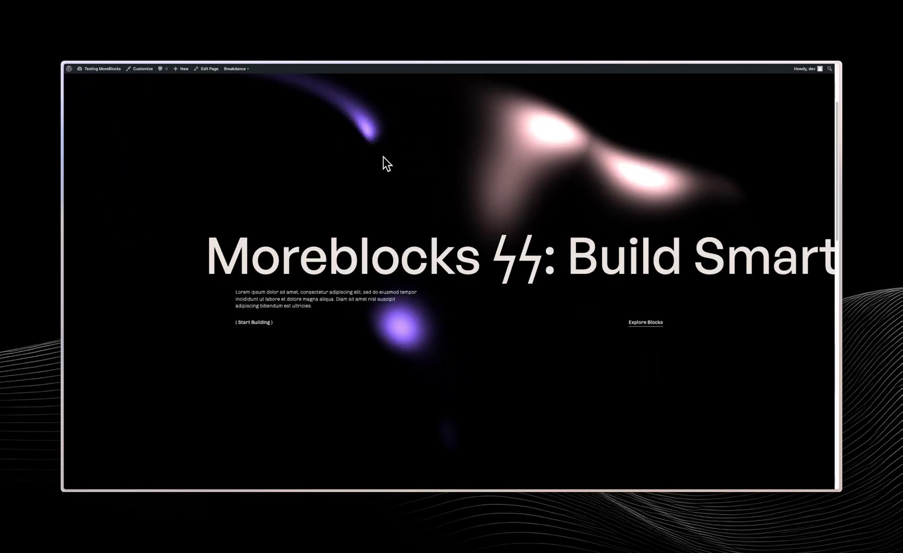
scroll(410, 179, down, 3)
scroll(440, 190, up, 4)
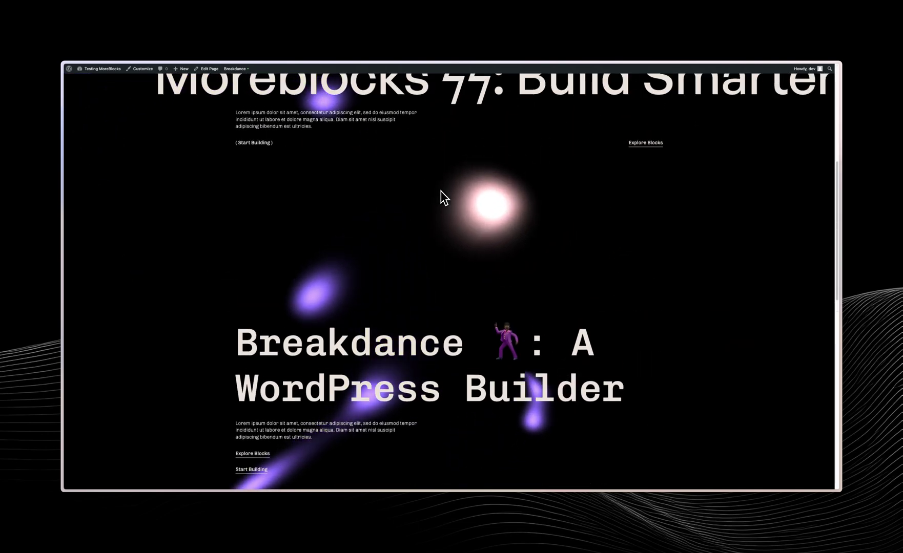
scroll(441, 191, up, 5)
mouse_move(87, 154)
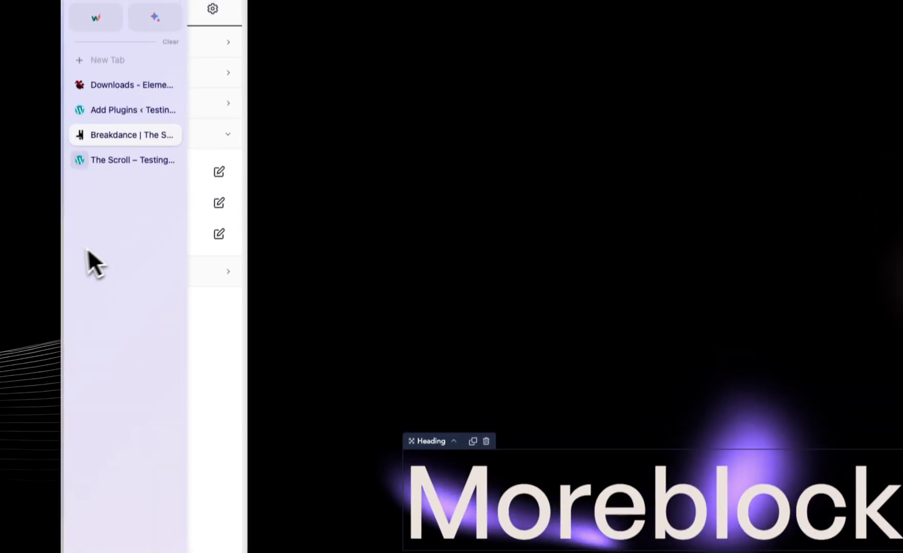
Reopen the Heading's Scrolling Animation > Horizontal Position settings to review its 36–75 trigger range.
click(219, 183)
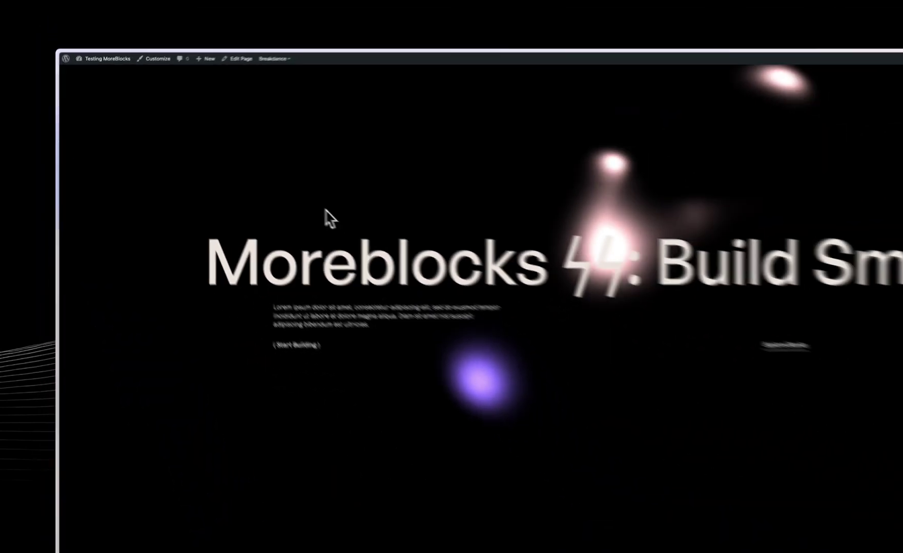
scroll(280, 190, up, 5)
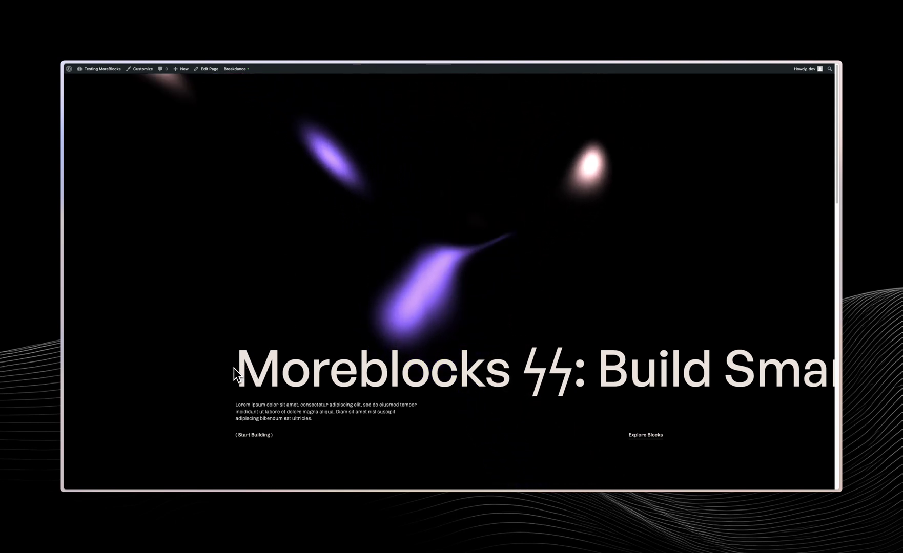
scroll(260, 343, down, 3)
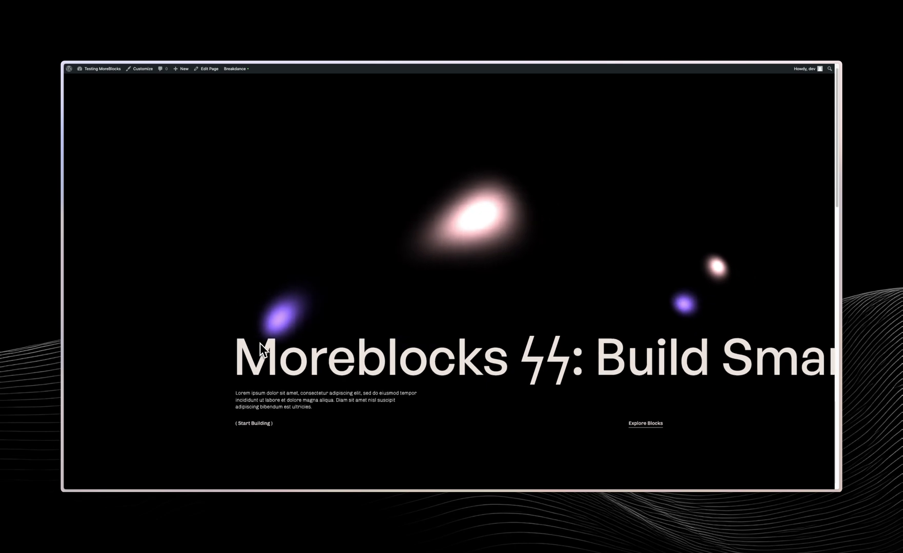
scroll(334, 332, down, 5)
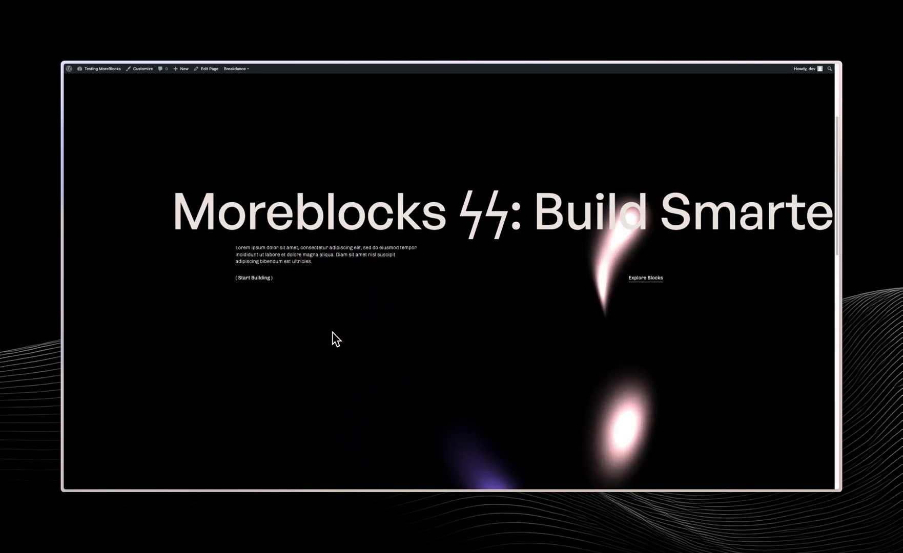
scroll(328, 337, up, 7)
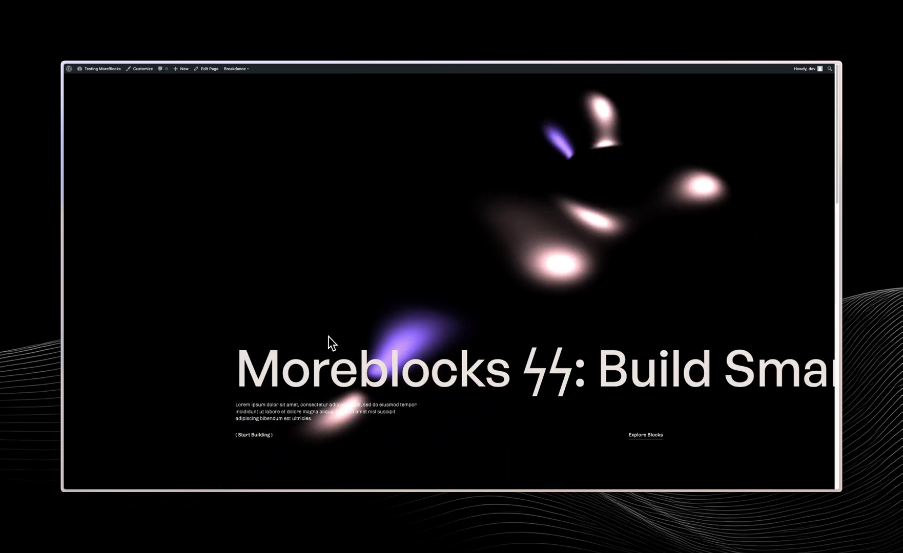